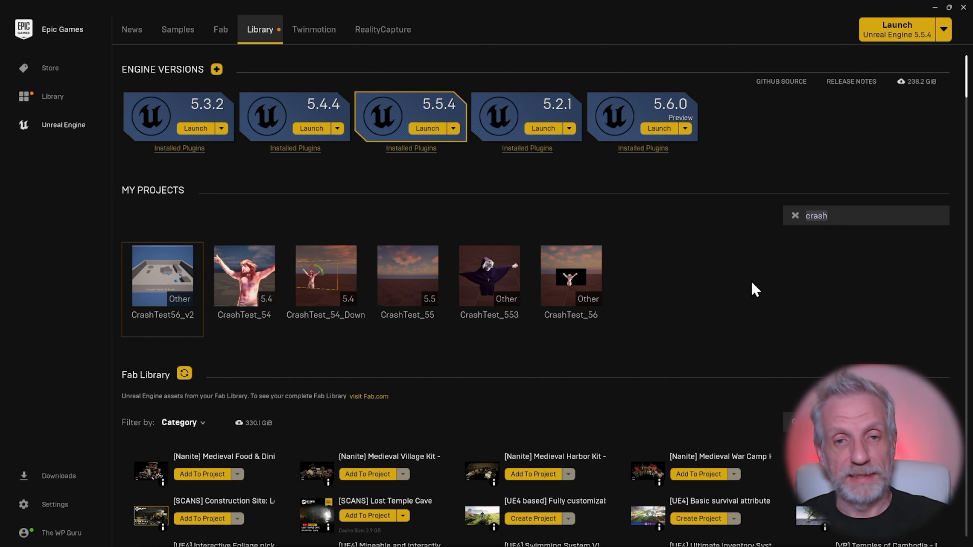
# Open the Unreal Engine 5.6.0 installation options, keep MetaHuman Creator Core Data and the other components enabled, and apply.
pyautogui.click(684, 129)
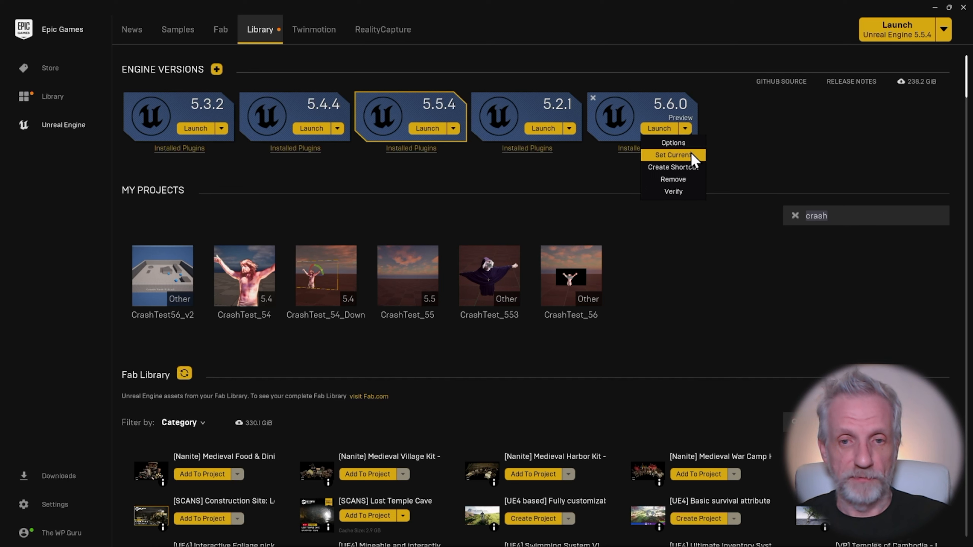
pyautogui.click(674, 143)
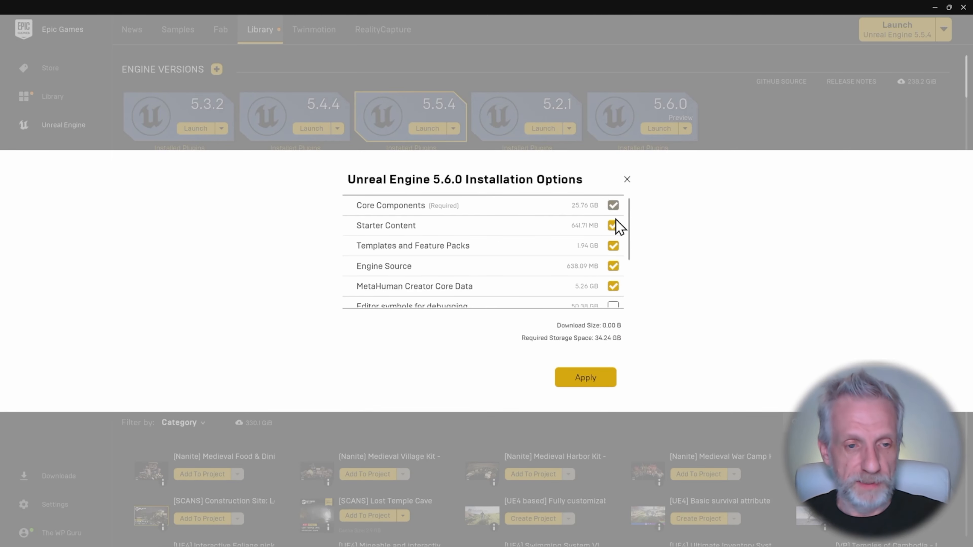
pyautogui.scroll(-1, 625, 227)
pyautogui.scroll(1, 627, 229)
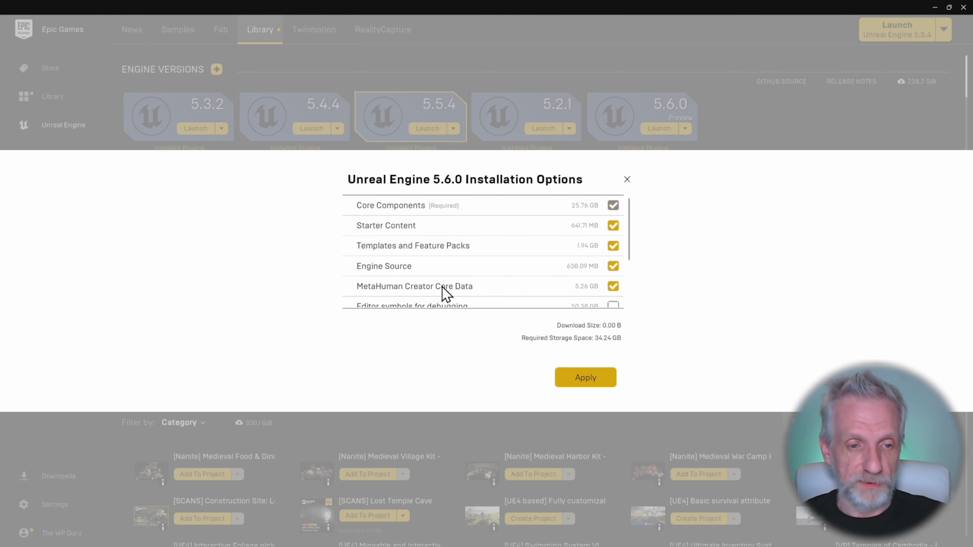
pyautogui.moveTo(391, 293)
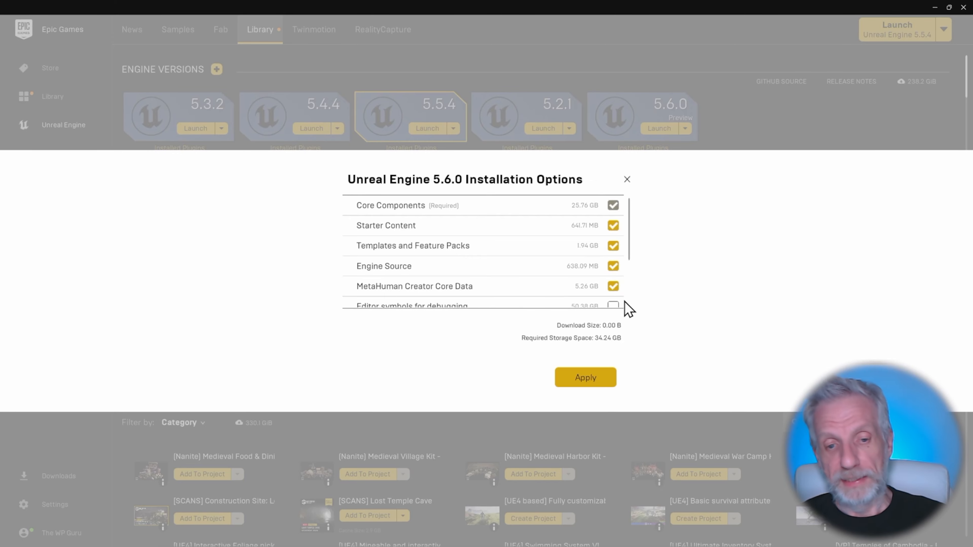
pyautogui.click(599, 378)
# In the editor's Plugins browser, search for metahuman and enable MetaHuman Creator, Animator Calibration Processing and Animator, accepting the beta warning.
pyautogui.hotkey('alt', 'Tab')
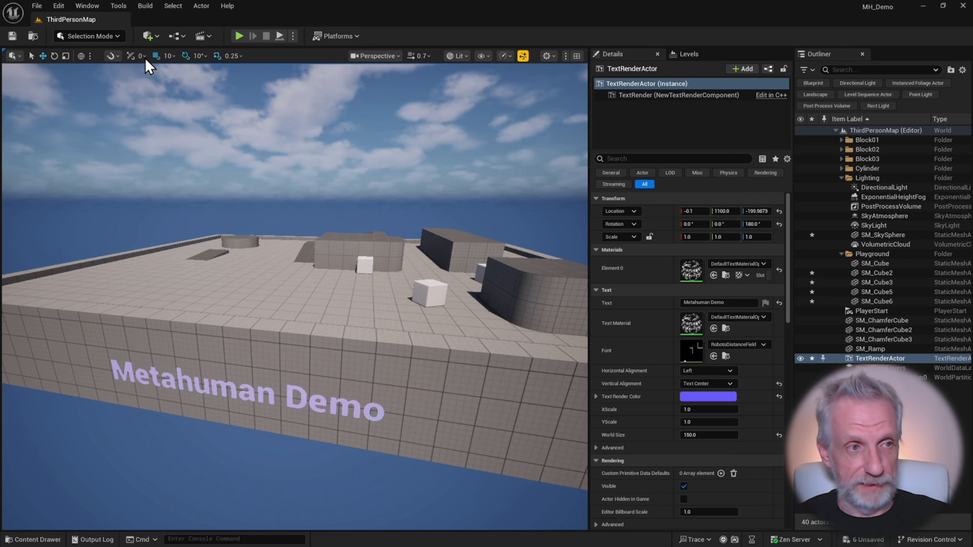
pyautogui.click(63, 7)
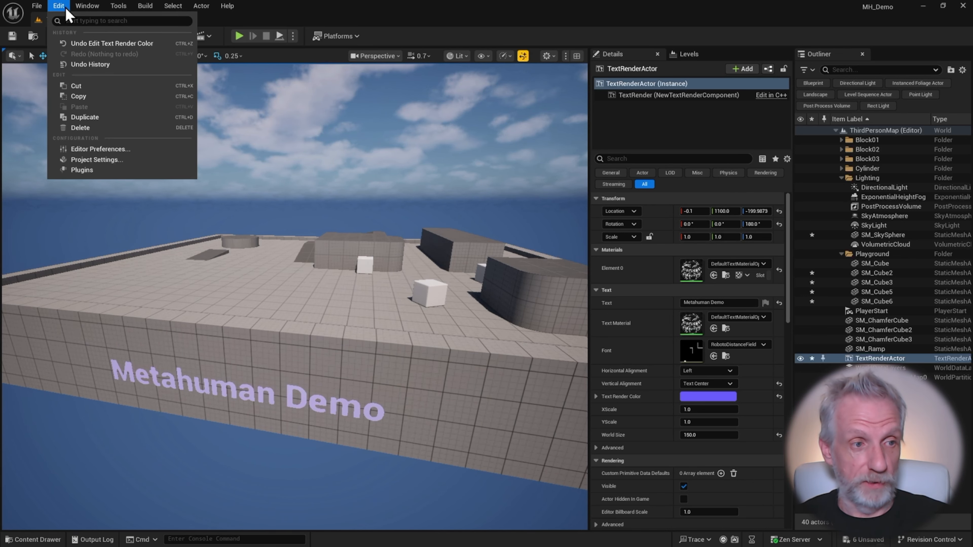
pyautogui.click(111, 170)
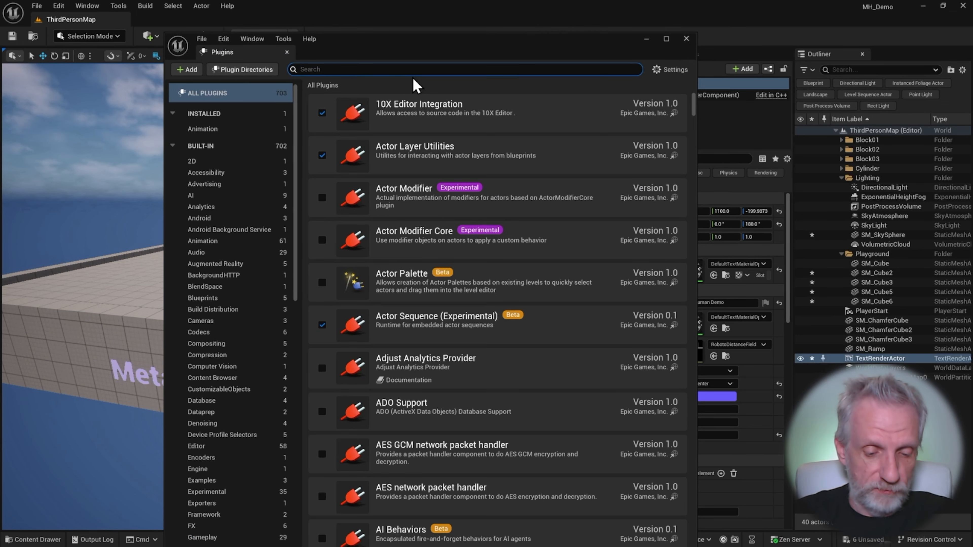
pyautogui.write('metahuman')
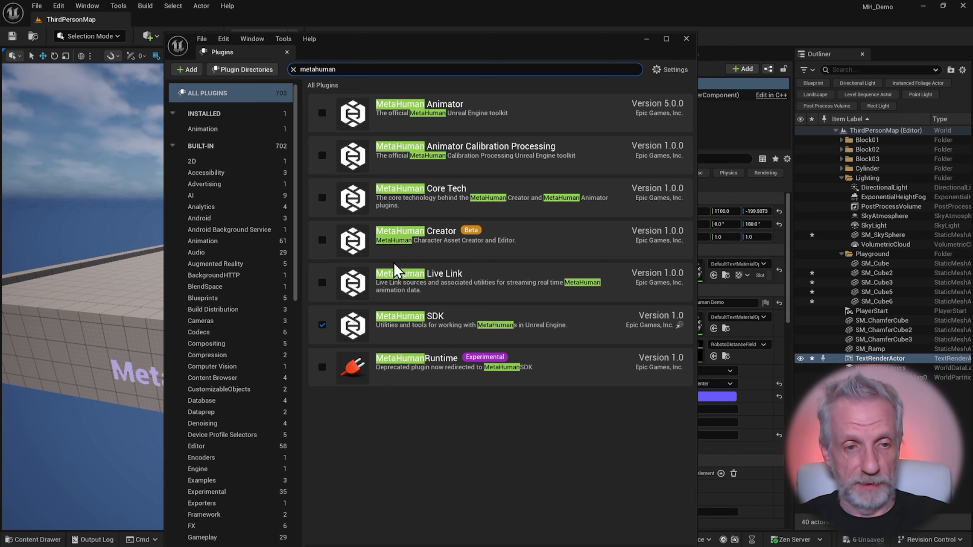
pyautogui.click(321, 240)
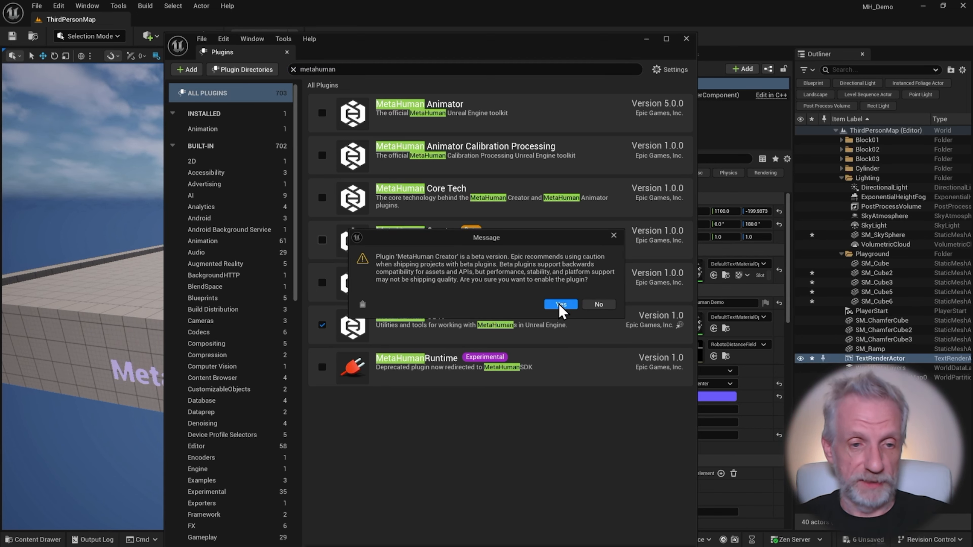
pyautogui.click(561, 305)
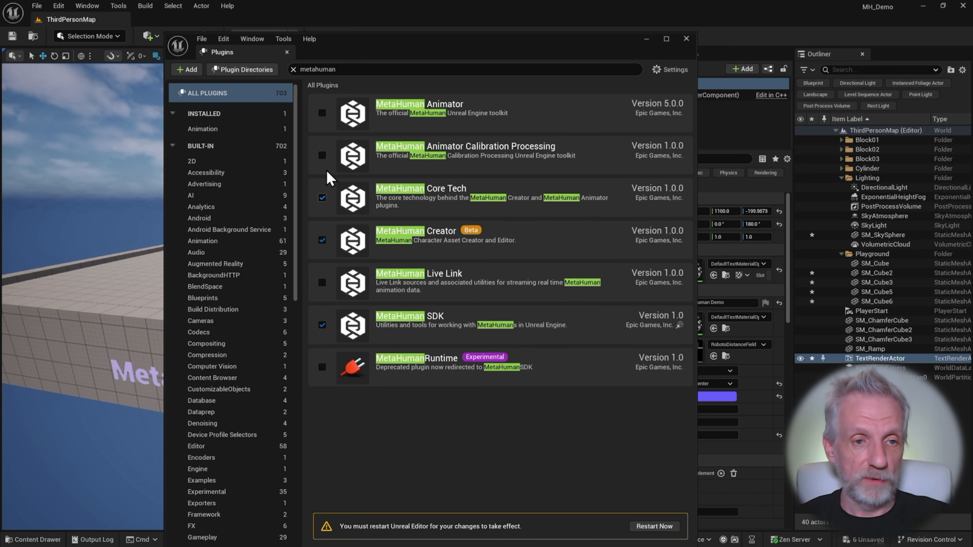
pyautogui.click(322, 155)
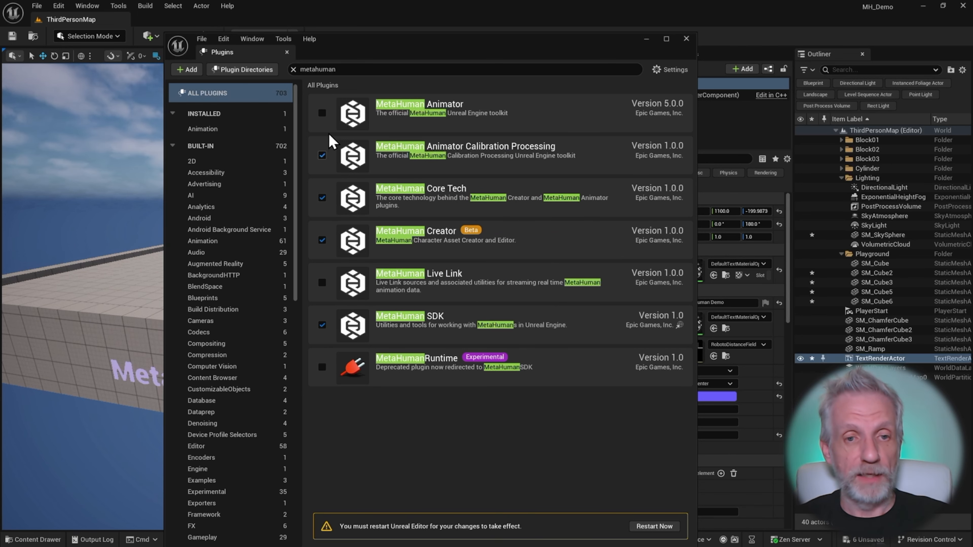
pyautogui.click(322, 113)
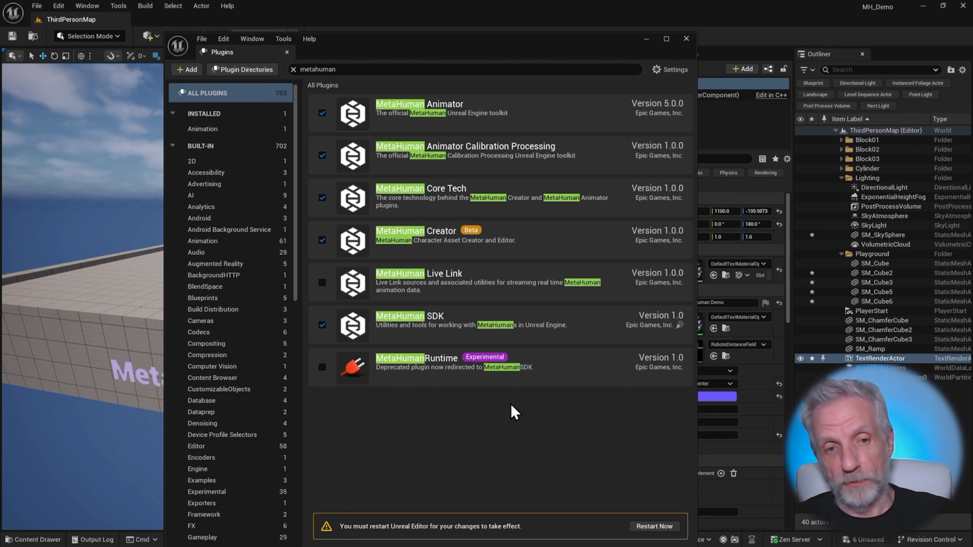
# Restart the editor to apply the plugins, saving the selected content and enabling the missing plugins.
pyautogui.click(654, 526)
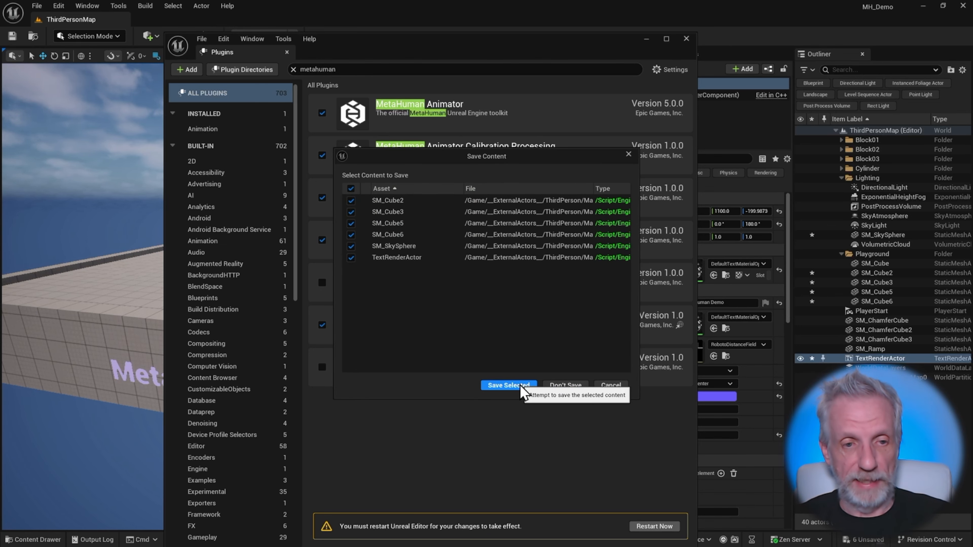
pyautogui.click(521, 386)
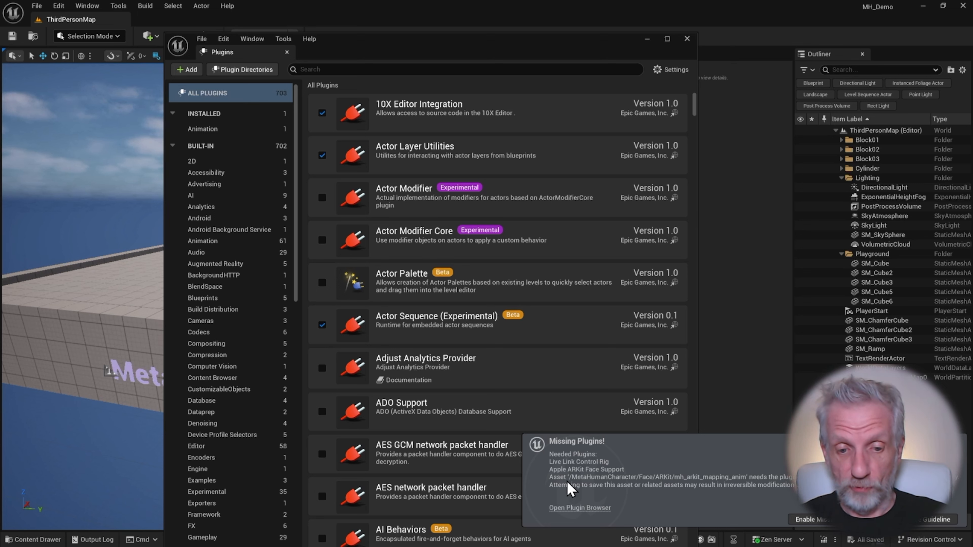
pyautogui.click(823, 521)
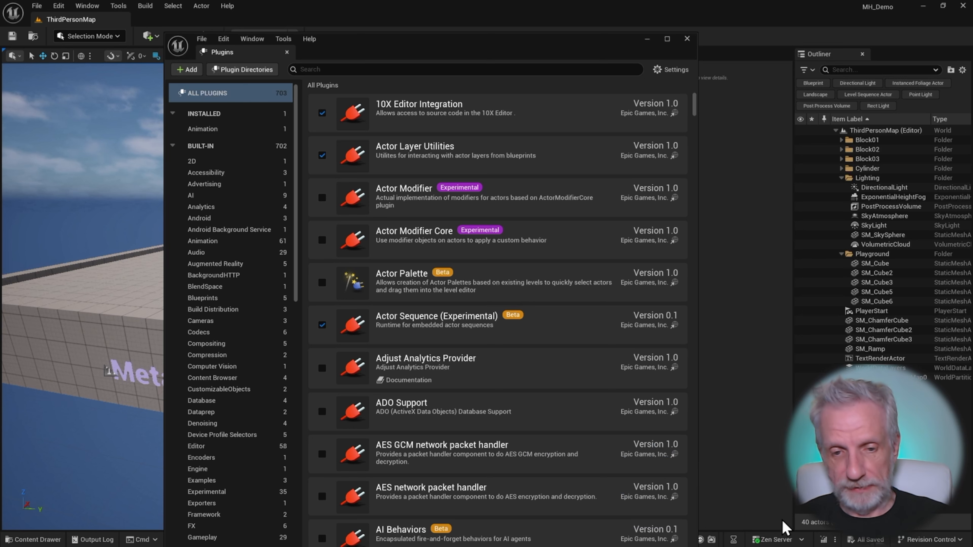
pyautogui.click(687, 39)
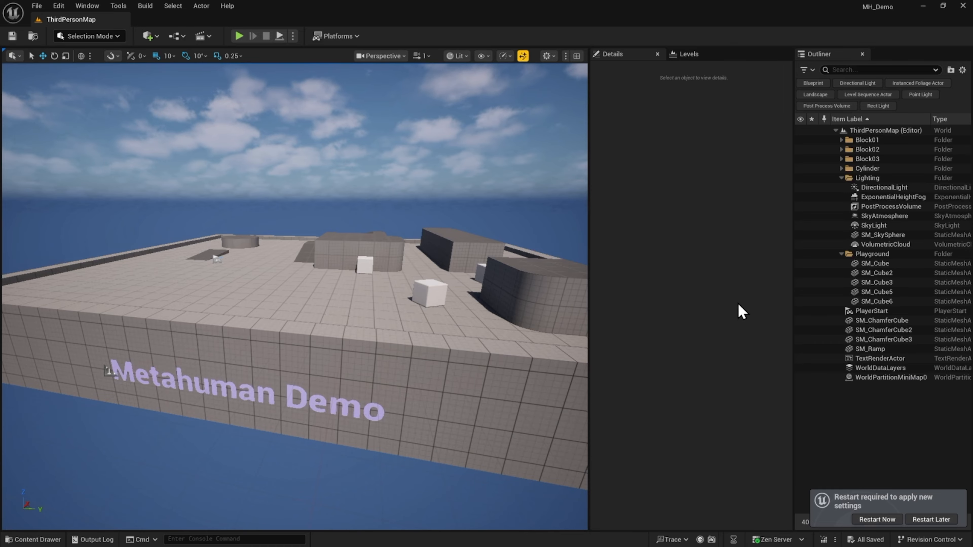
pyautogui.click(892, 520)
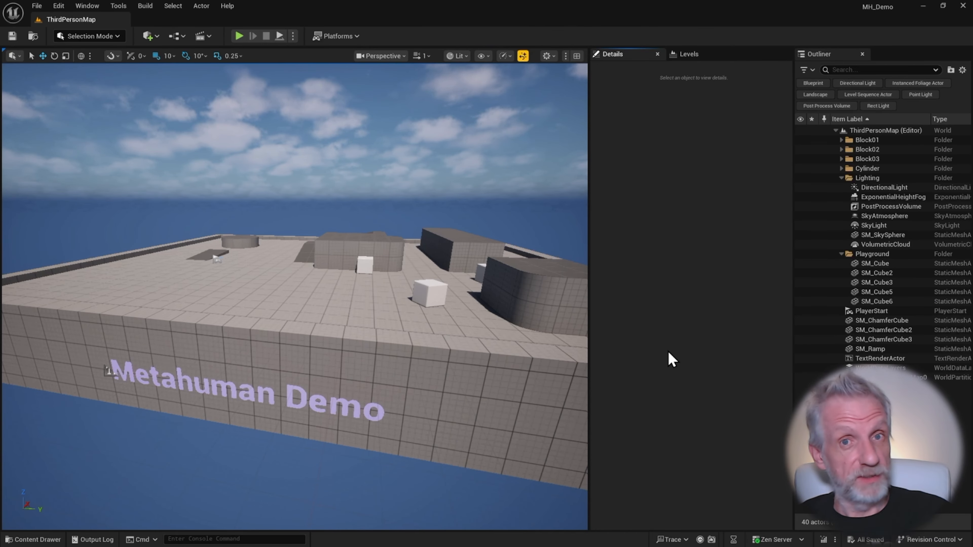
# In the Characters content folder, create a new MetaHuman Character asset named My_MH.
pyautogui.hotkey('ctrl', 'space')
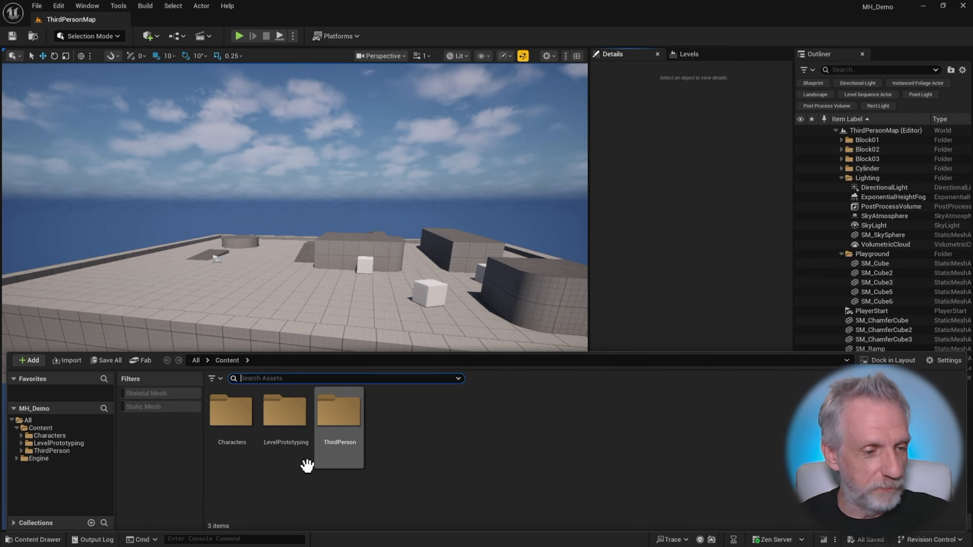
pyautogui.click(68, 435)
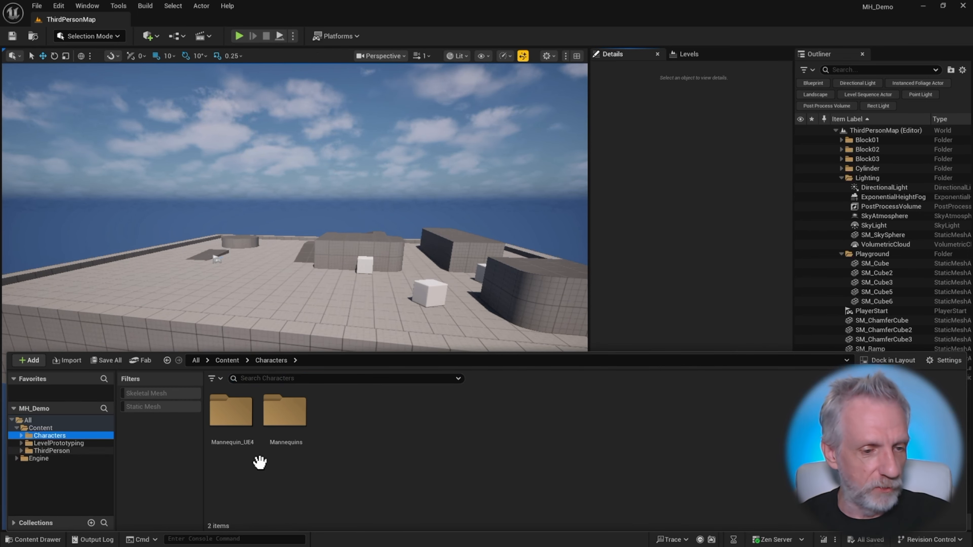
pyautogui.rightClick(400, 453)
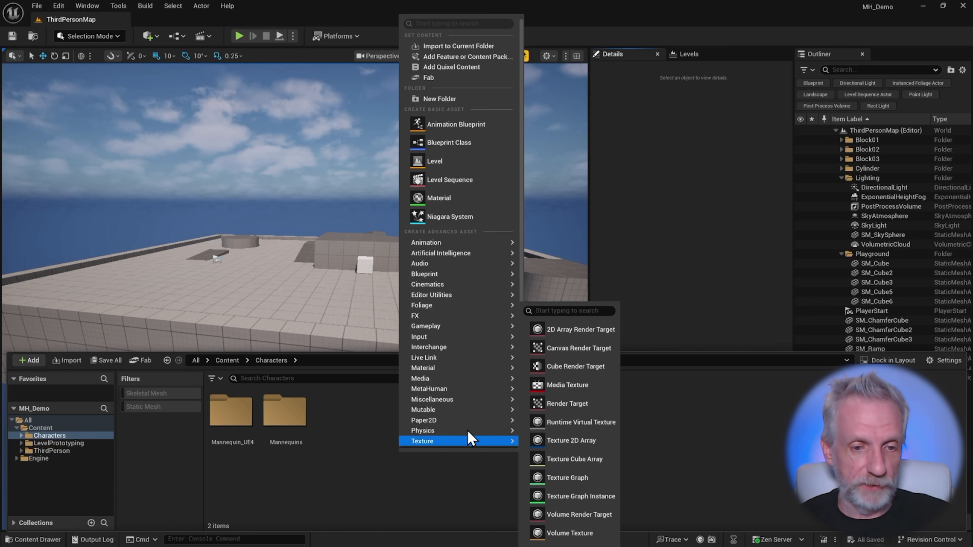
pyautogui.moveTo(457, 389)
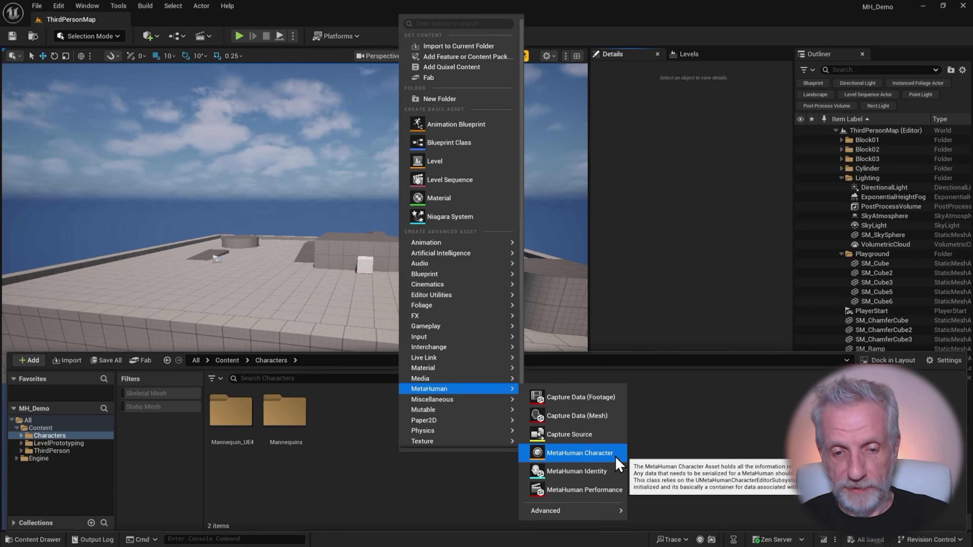
pyautogui.moveTo(613, 515)
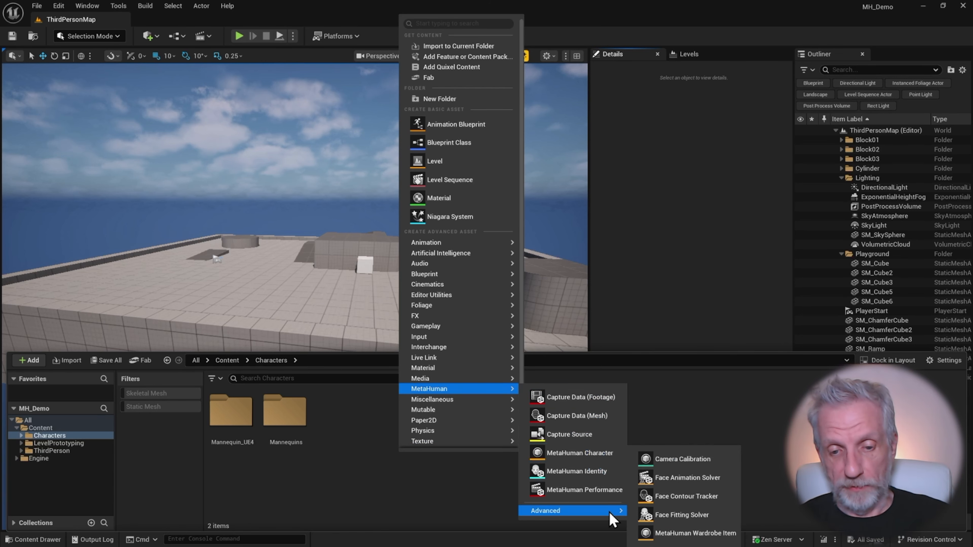
pyautogui.click(607, 457)
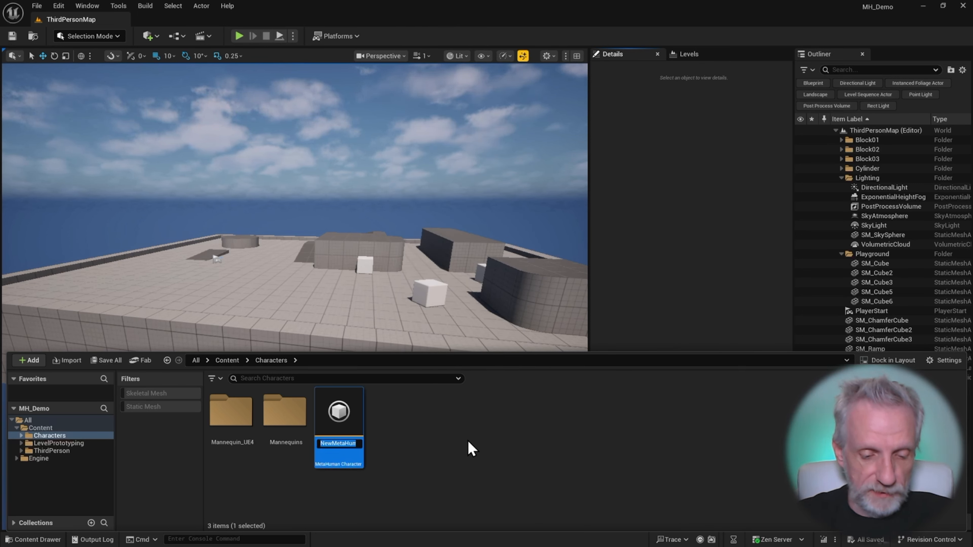
pyautogui.write('My_MH')
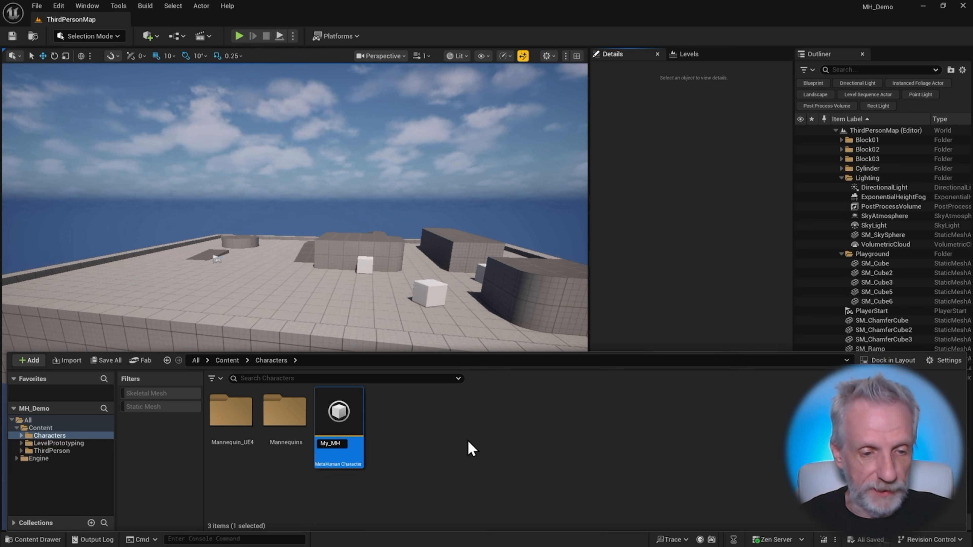
pyautogui.press('Return')
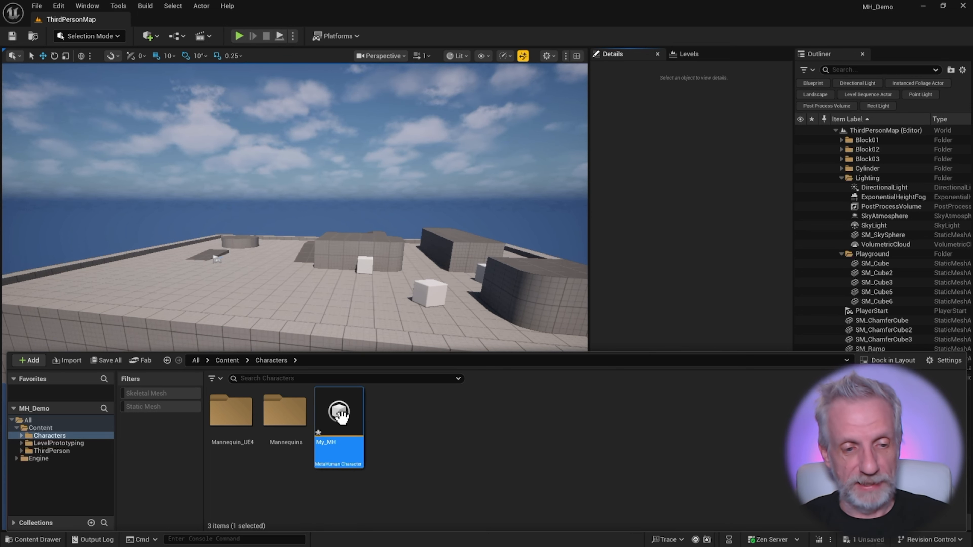
# Open My_MH in the MetaHuman Character editor, dock its tab in the main window, and inspect the head.
pyautogui.doubleClick(346, 427)
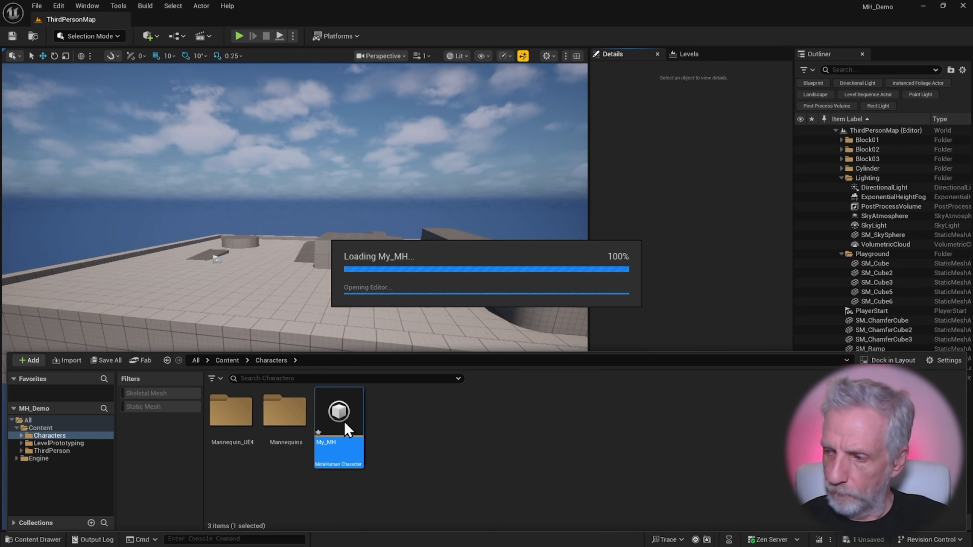
pyautogui.moveTo(406, 74); pyautogui.dragTo(149, 22)
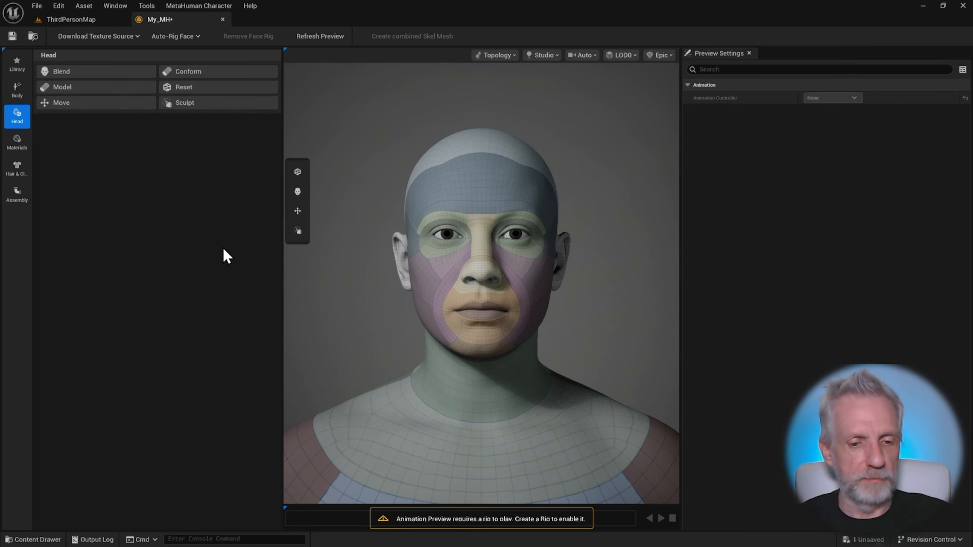
pyautogui.moveTo(480, 324); pyautogui.dragTo(398, 299)
pyautogui.moveTo(468, 306)
pyautogui.mouseDown(button='right')
pyautogui.moveTo(500, 305)
pyautogui.moveTo(467, 307)
pyautogui.mouseUp(button='right')
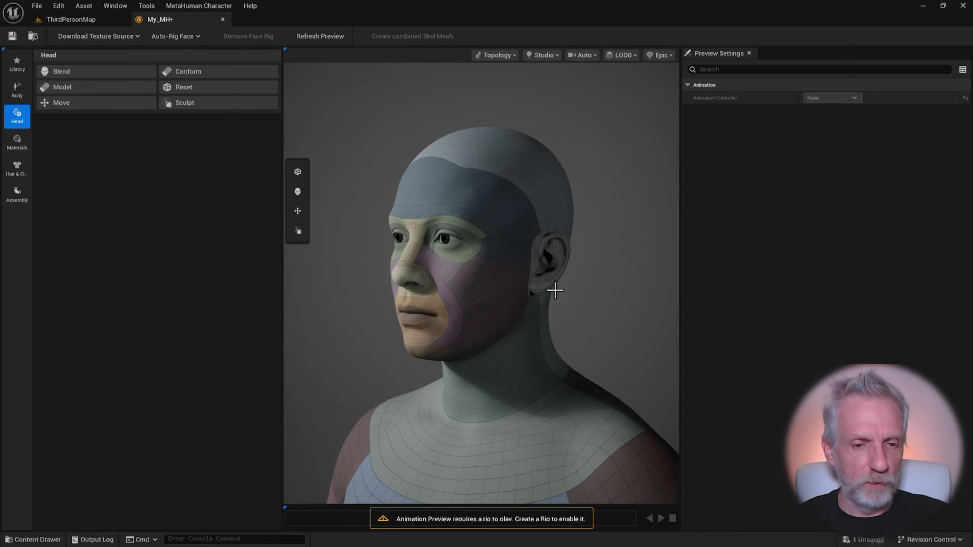
pyautogui.moveTo(554, 289)
pyautogui.mouseDown()
pyautogui.moveTo(496, 289)
pyautogui.moveTo(609, 289)
pyautogui.moveTo(541, 289)
pyautogui.mouseUp()
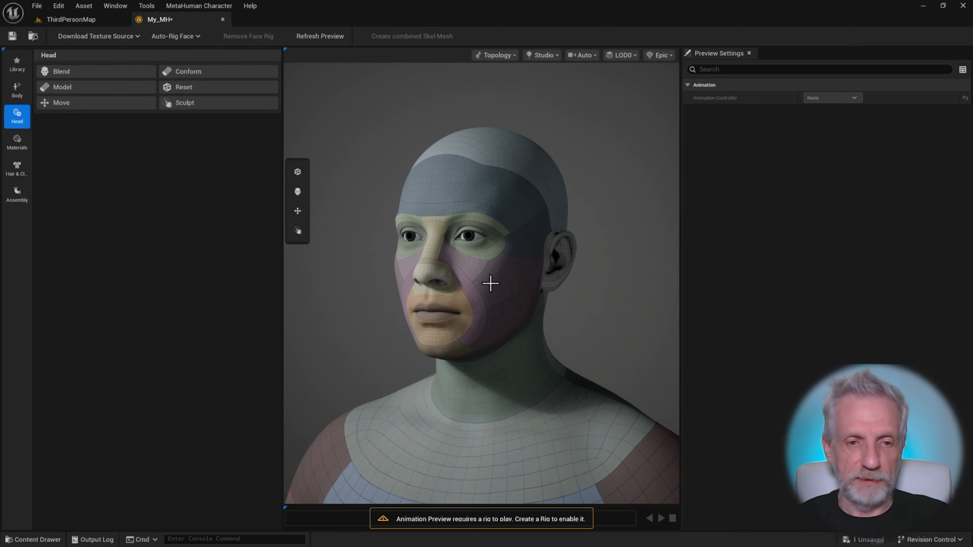
pyautogui.moveTo(490, 283); pyautogui.dragTo(487, 345, button='middle')
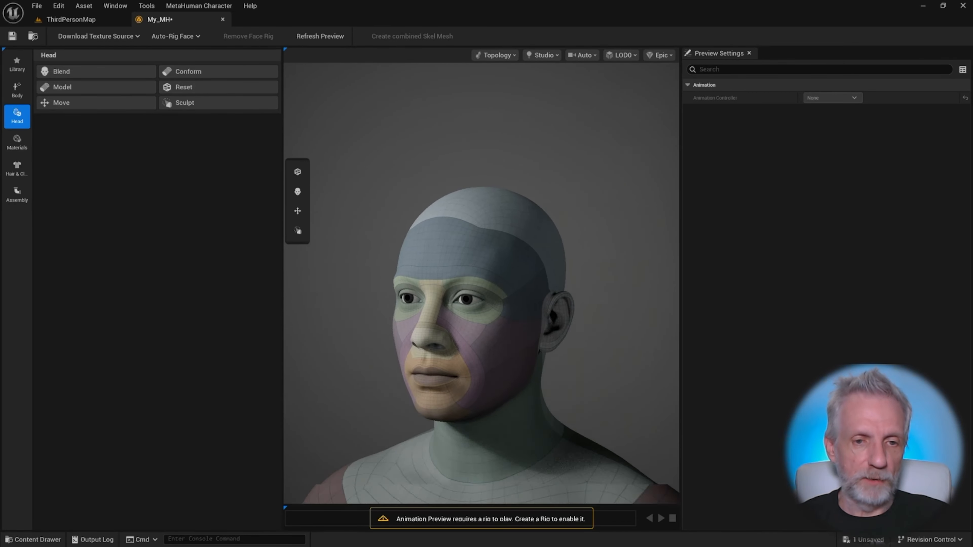